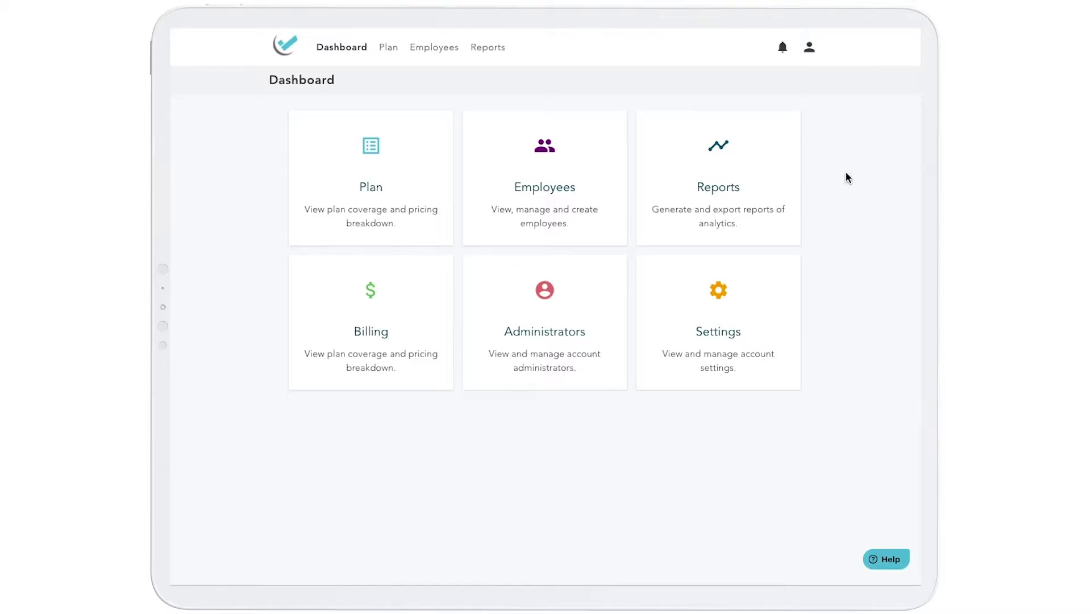
# Go to the July 2020 billing overview with division totals and the $168.08 balance.
pyautogui.click(402, 328)
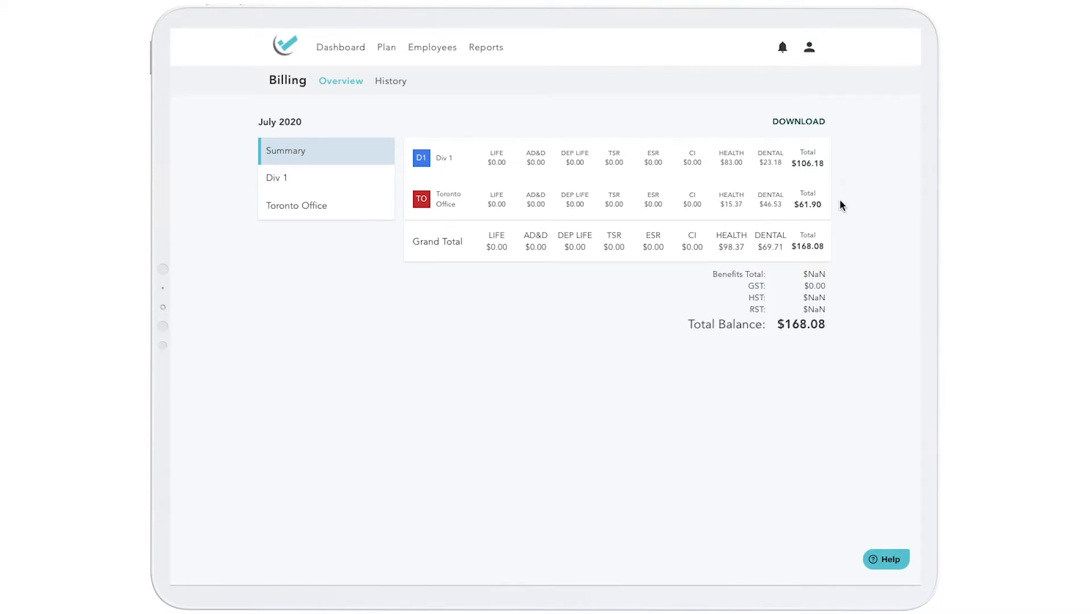
pyautogui.click(340, 188)
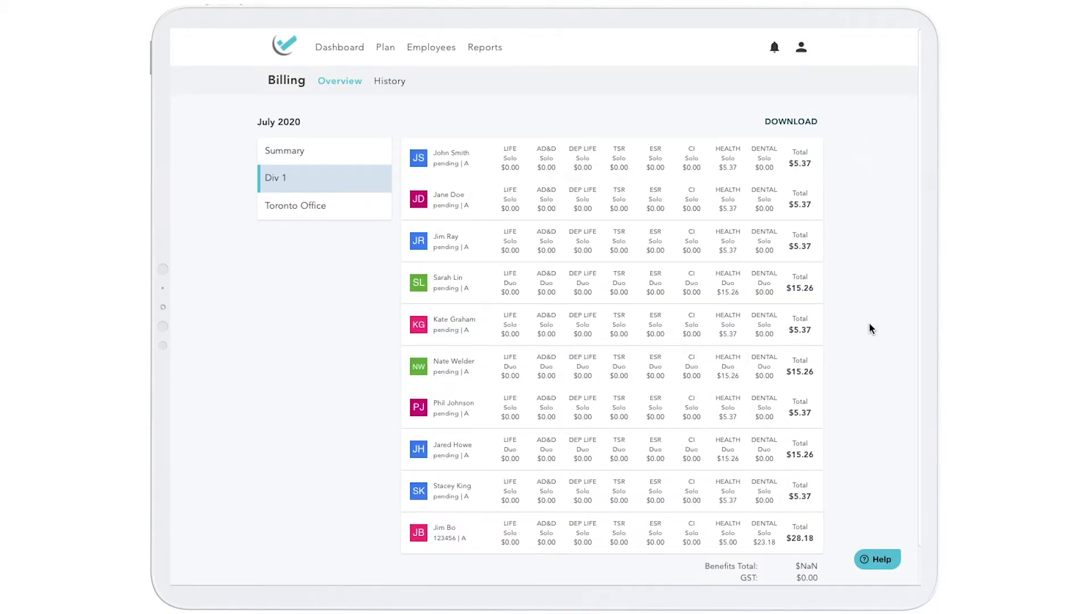
pyautogui.click(330, 213)
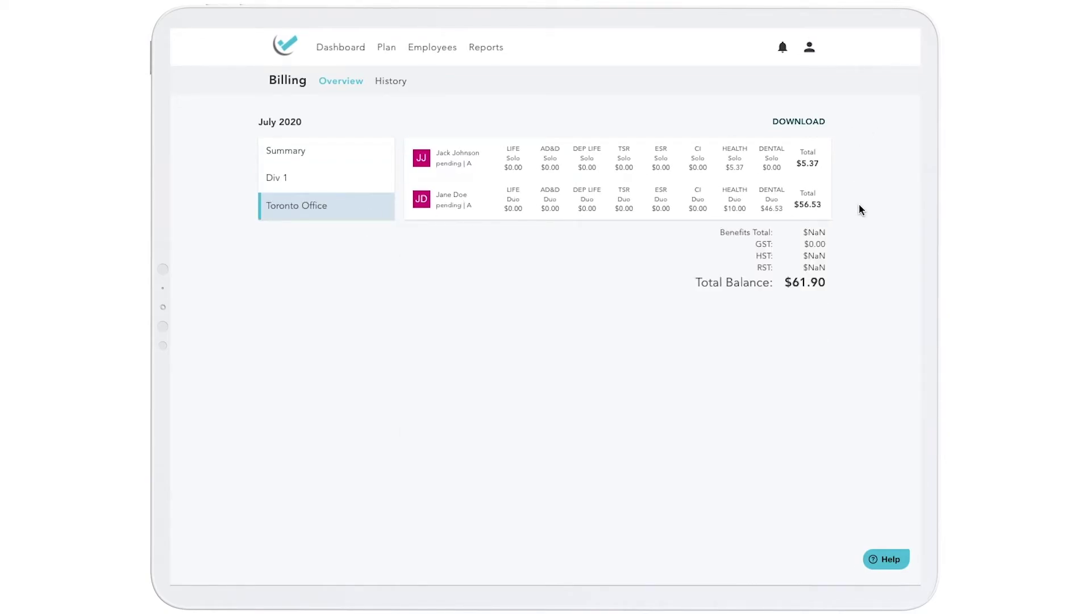
pyautogui.click(361, 163)
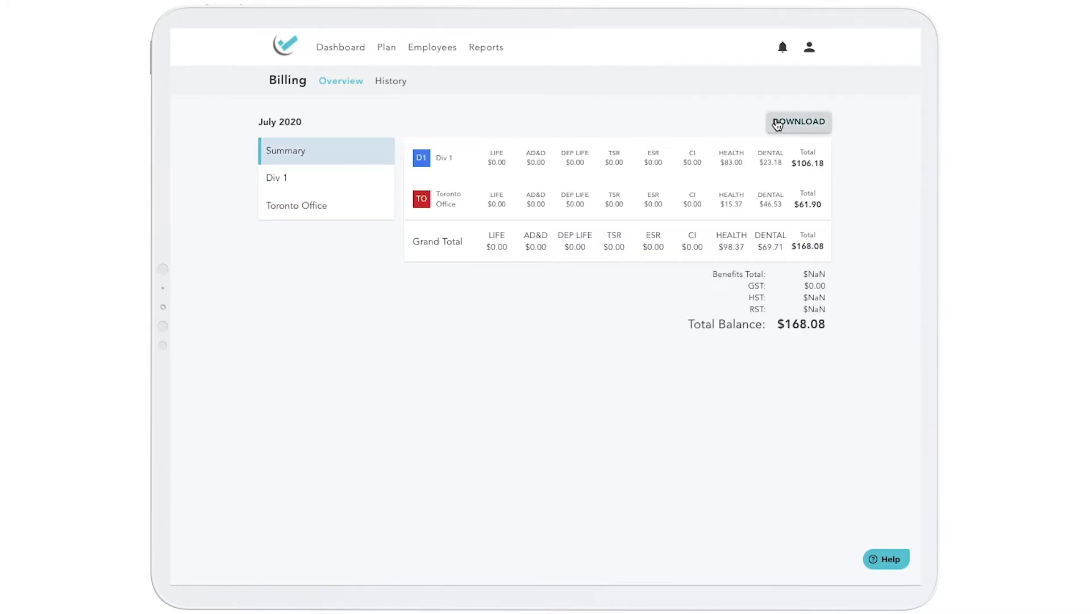
# Download the July 2020 billing overview and view billing.pdf's summary page showing $168.08.
pyautogui.click(799, 122)
pyautogui.click(210, 573)
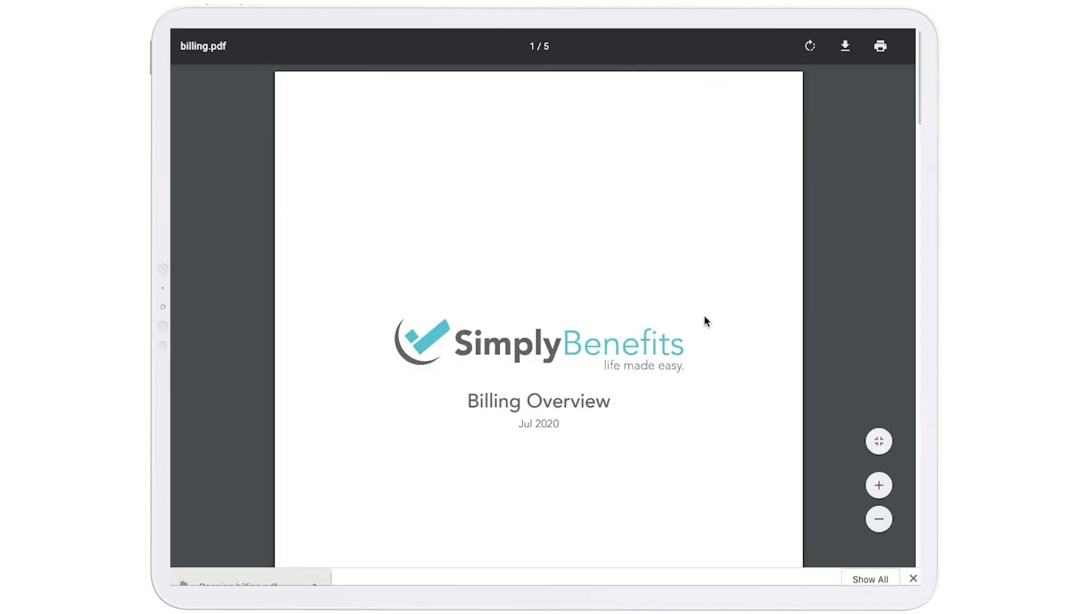
pyautogui.scroll(-3, 815, 305)
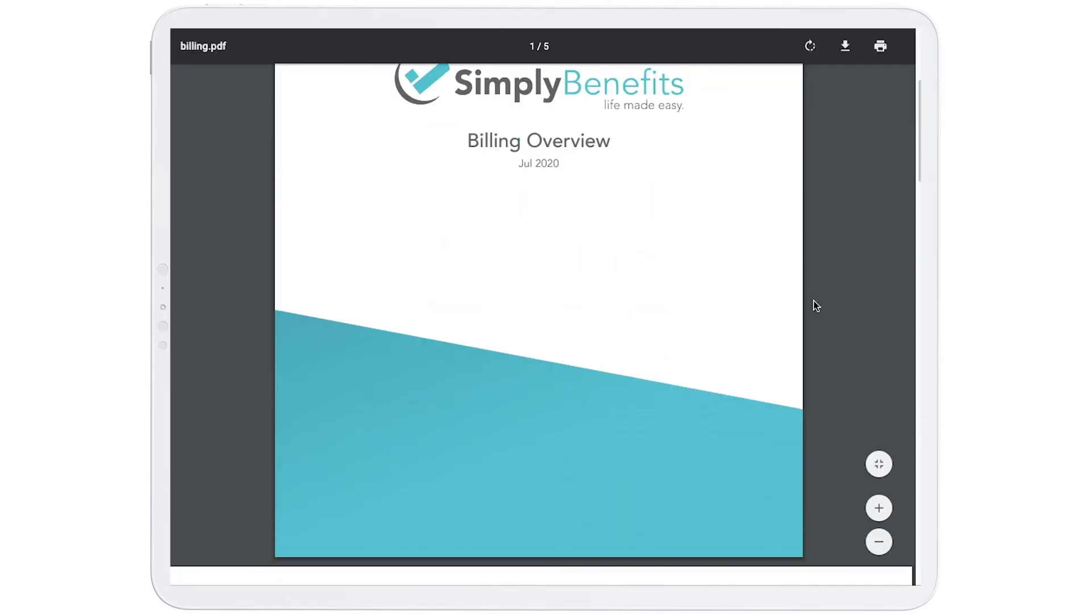
pyautogui.scroll(-2, 814, 306)
pyautogui.scroll(-5, 815, 305)
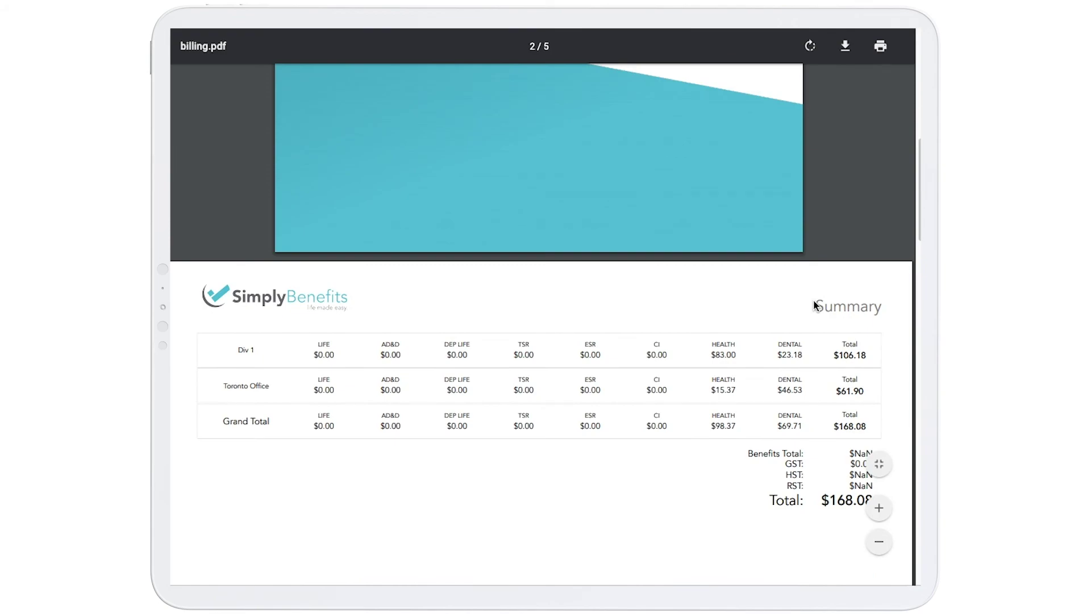